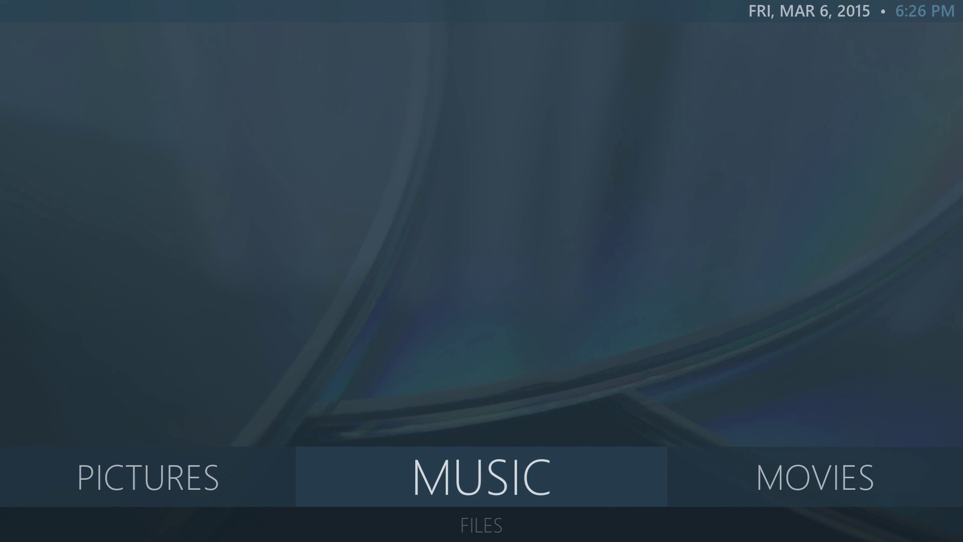
Browse the home menu past WEATHER and CONCERTS to SYSTEM and its submenu entries.
key("Left")
key("Left")
key("Left")
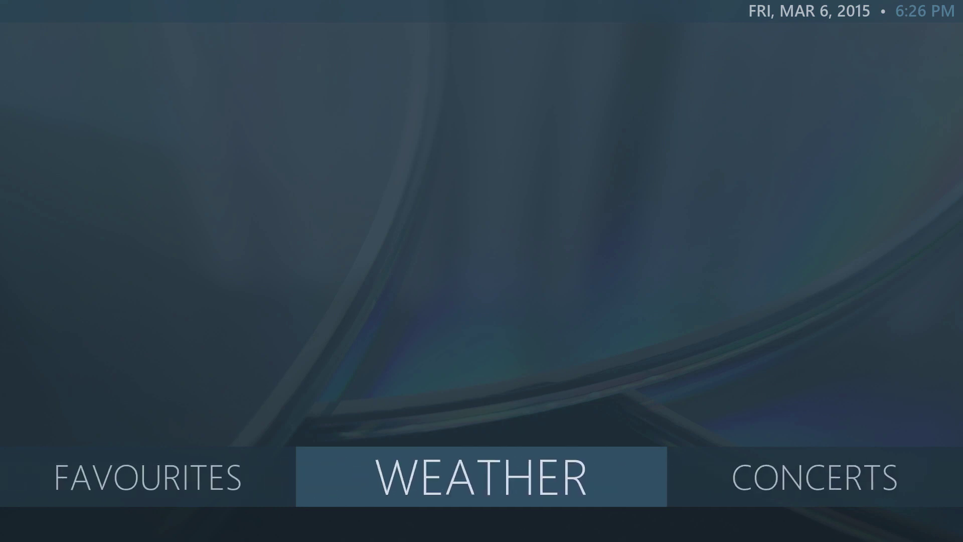
key("Left")
key("Right")
key("Right")
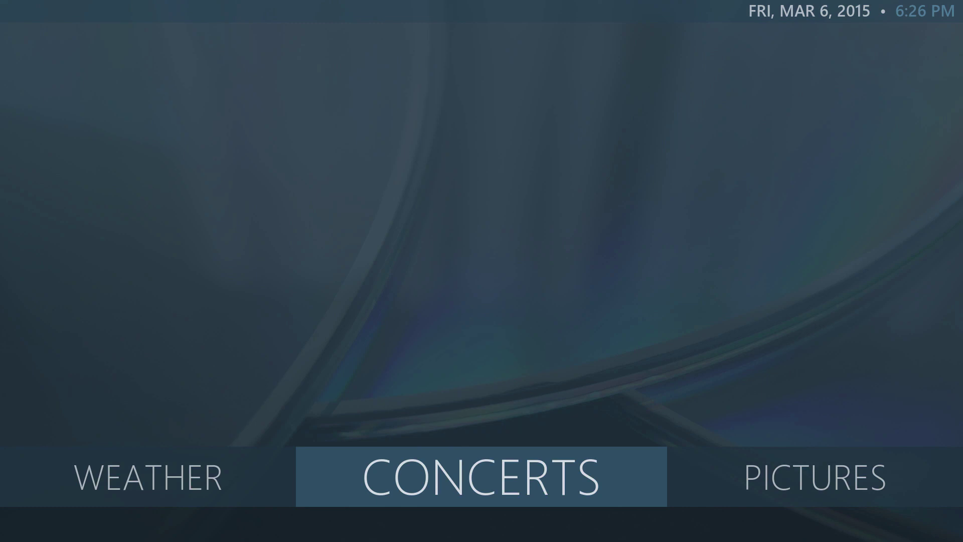
key("Left")
key("Left")
key("Left")
key("Left")
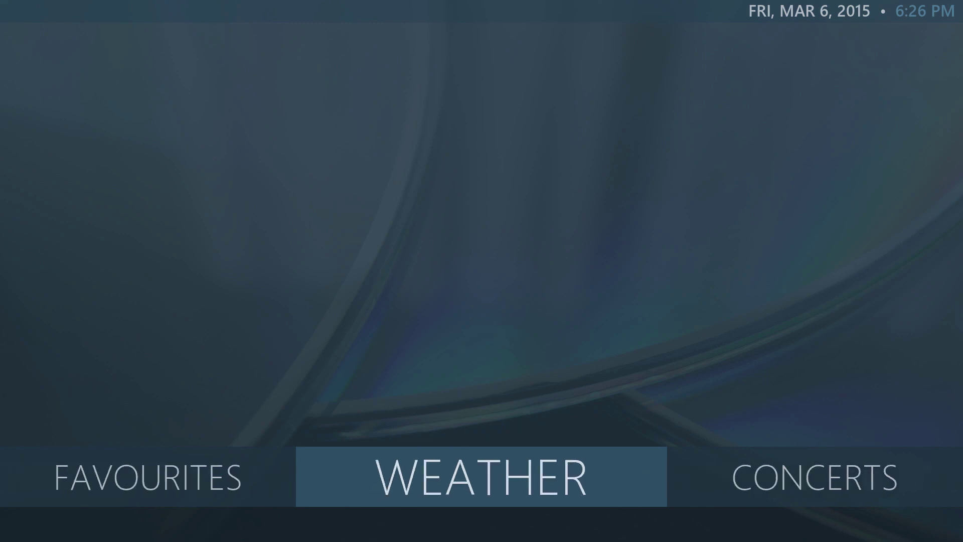
key("Down")
key("Up")
key("Down")
key("Left")
key("Left")
Look through the VIDEOS submenu, then return to the SYSTEM section.
key("Up")
key("Left")
key("Left")
key("Left")
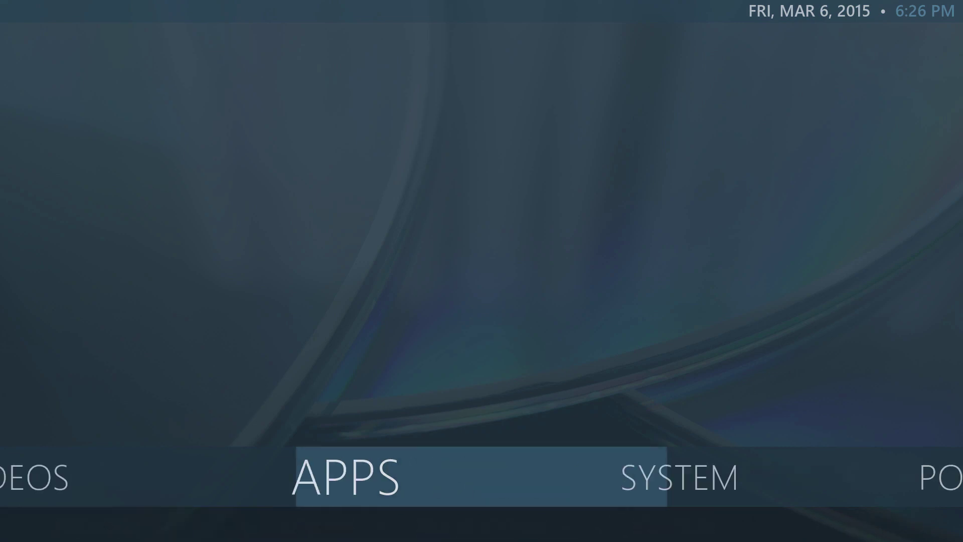
key("Right")
key("Down")
key("Left")
key("Right")
key("Right")
key("Up")
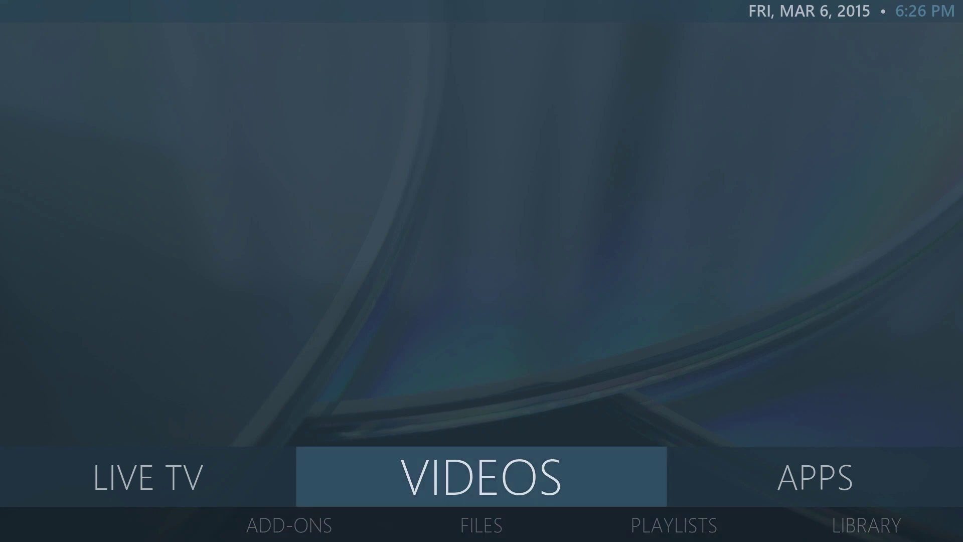
key("Right")
key("Right")
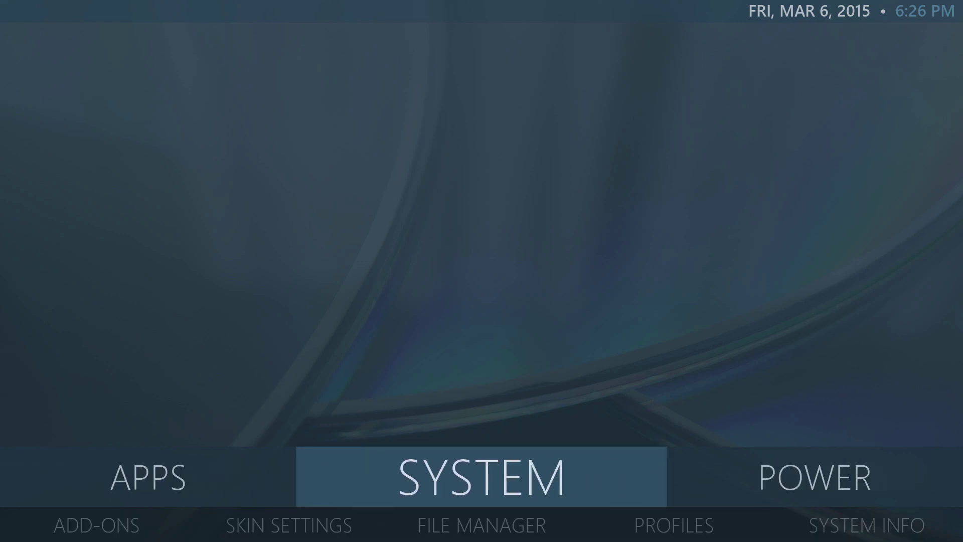
Open Kodi's main Settings and enter the Mimic skin settings.
key("Down")
key("Left")
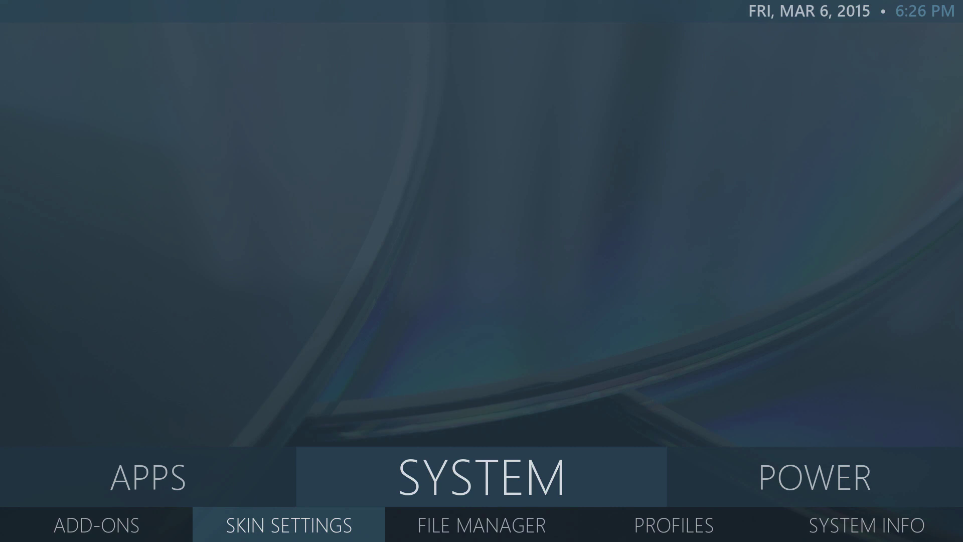
key("Right")
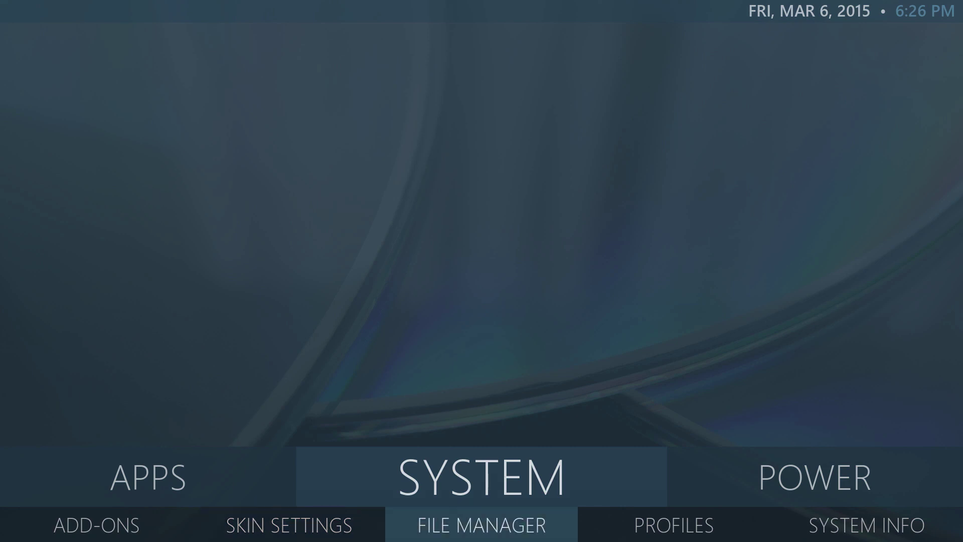
key("Up")
key("Return")
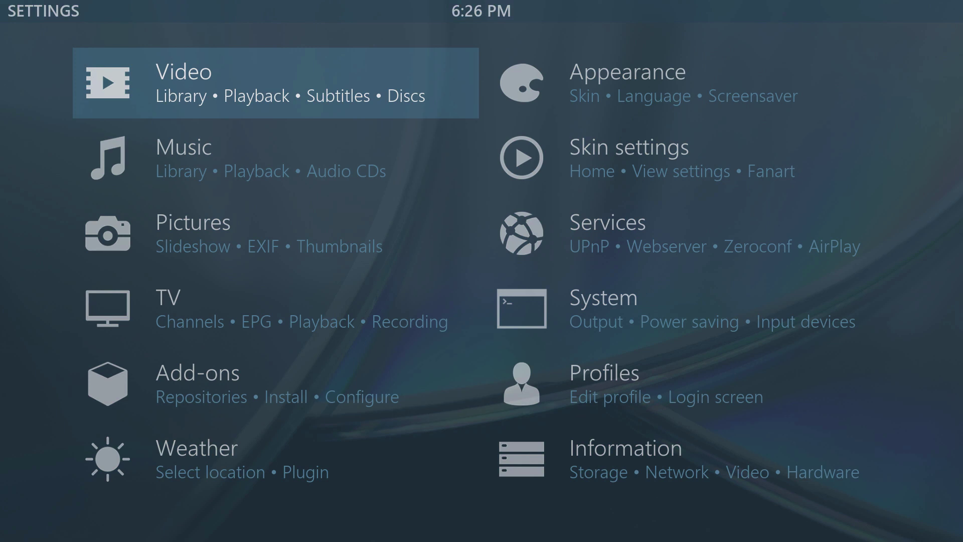
key("Right")
key("Down")
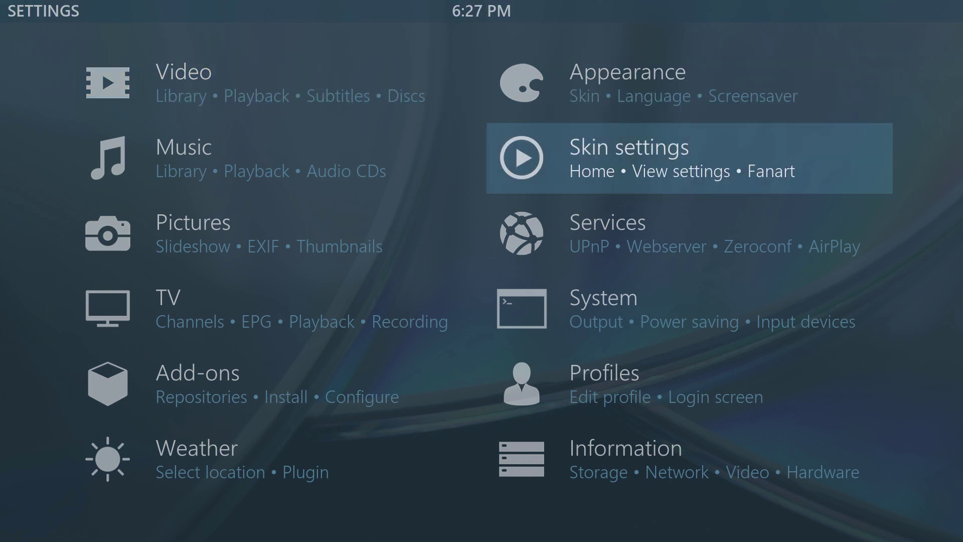
key("Return")
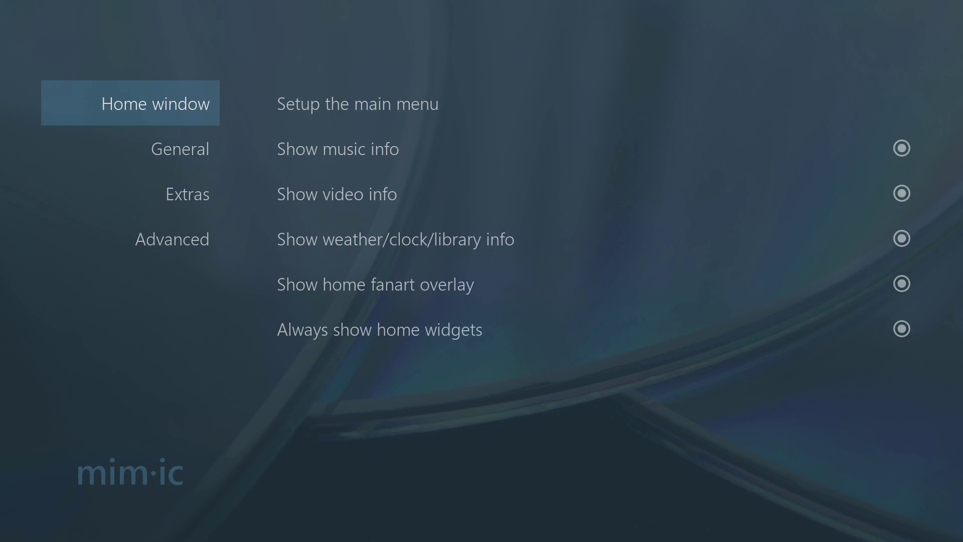
Open Setup the main menu and browse the MUSIC and PICTURES items' options.
key("Right")
key("Return")
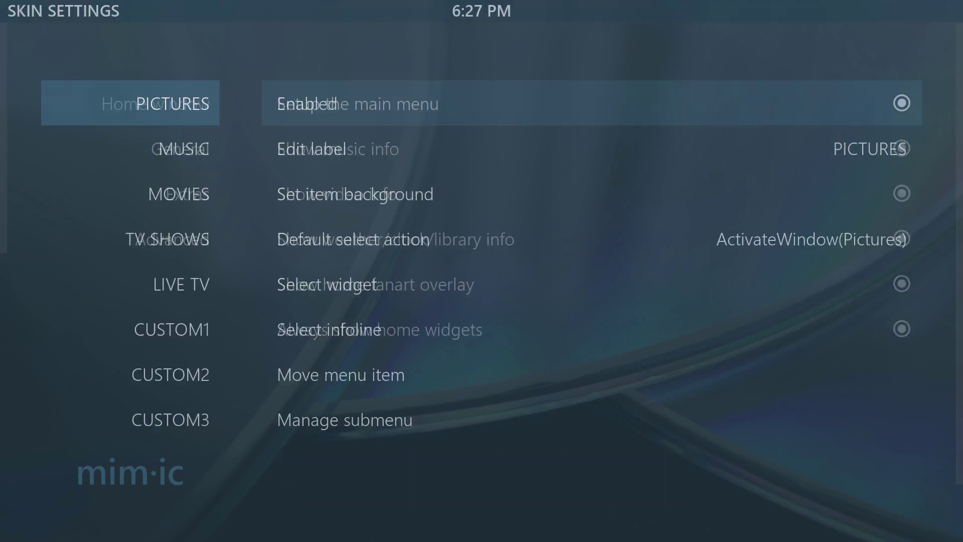
key("Down")
key("Down")
key("Down")
key("Down")
key("Down")
key("Down")
key("Down")
key("Down")
key("Down")
key("Down")
key("Down")
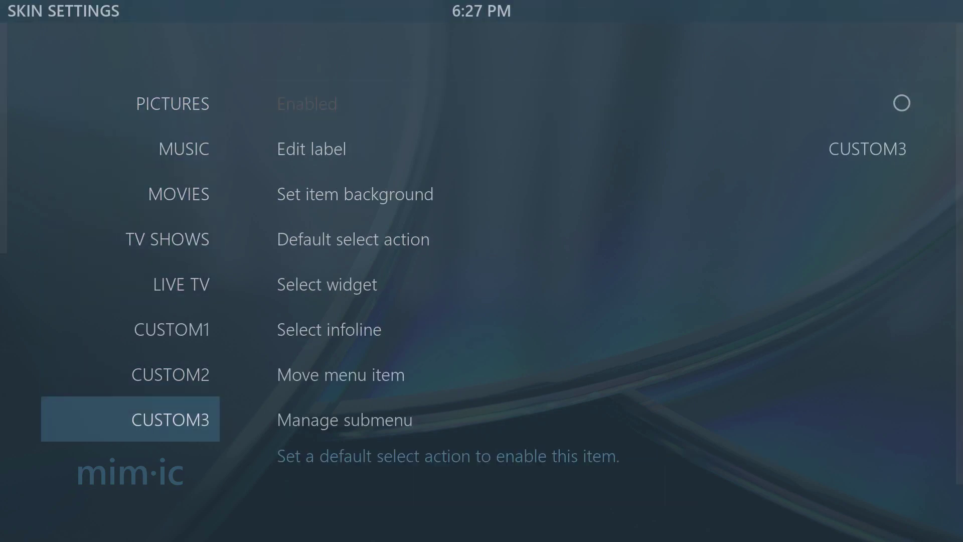
key("Up")
key("Up")
key("Up")
key("Up")
key("Up")
key("Up")
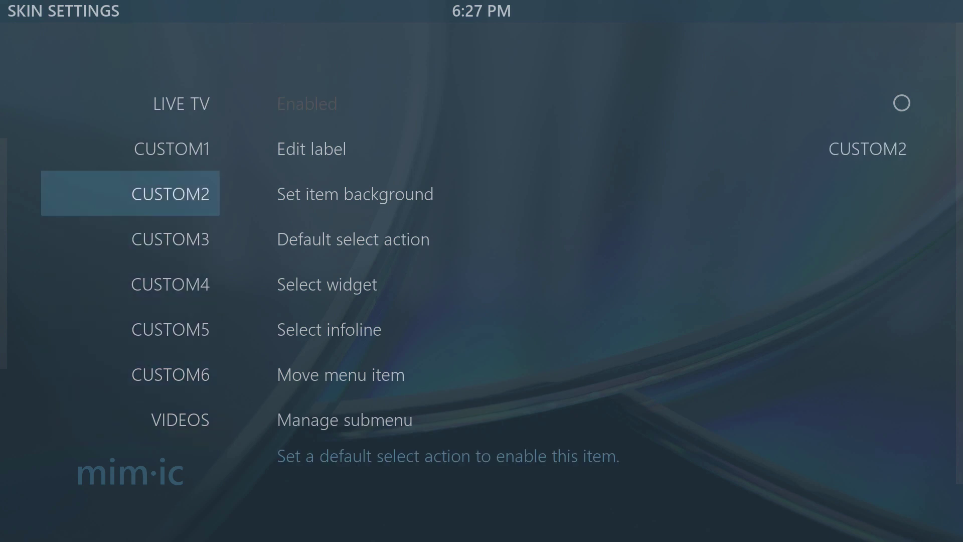
key("Down")
key("Down")
key("Down")
key("Down")
key("Down")
key("Up")
key("Up")
key("Up")
key("Up")
key("Up")
key("Up")
key("Up")
key("Up")
key("Up")
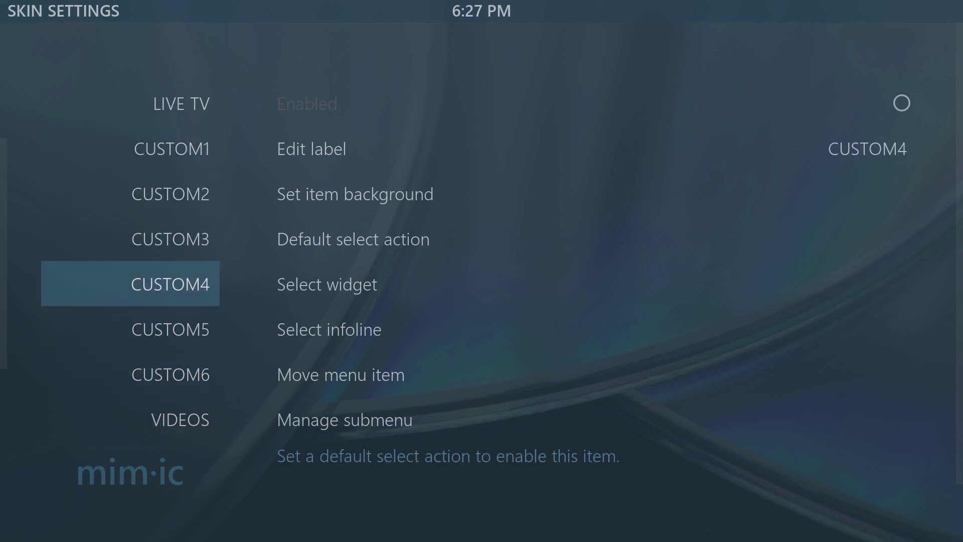
key("Up")
key("Right")
key("Left")
key("Down")
key("Right")
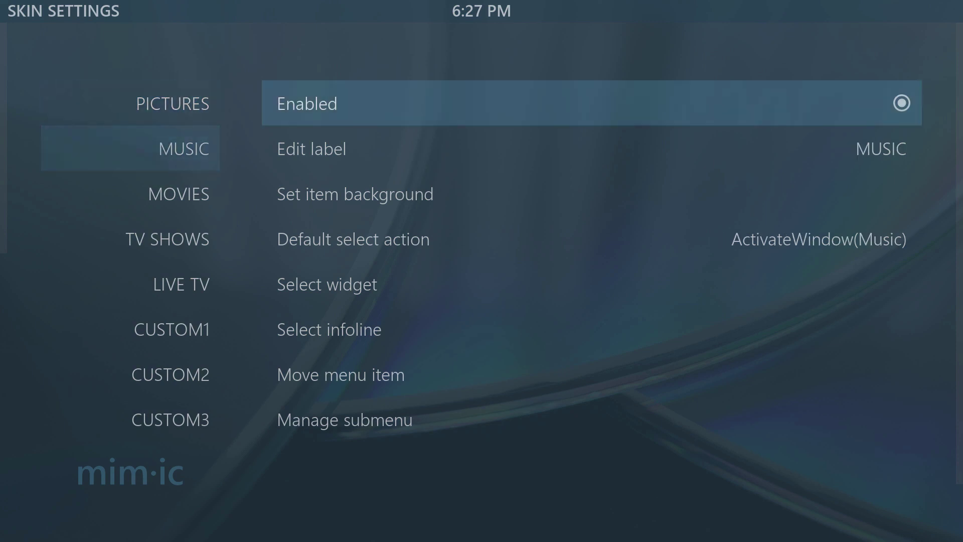
key("Down")
key("Down")
key("Down")
Select the MOVIES item and open its Manage submenu shortcuts.
key("Left")
key("Down")
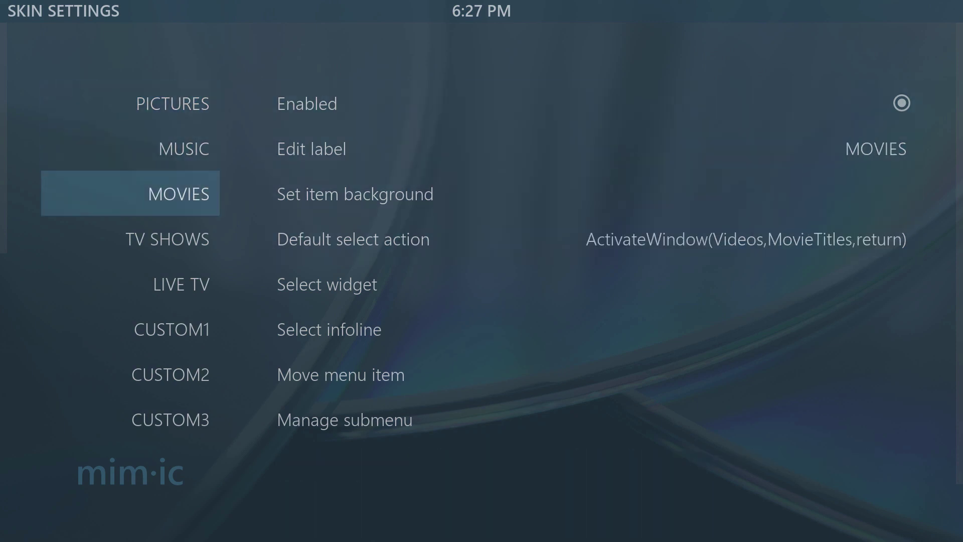
key("Right")
key("Down")
key("Down")
key("Down")
key("Down")
key("Down")
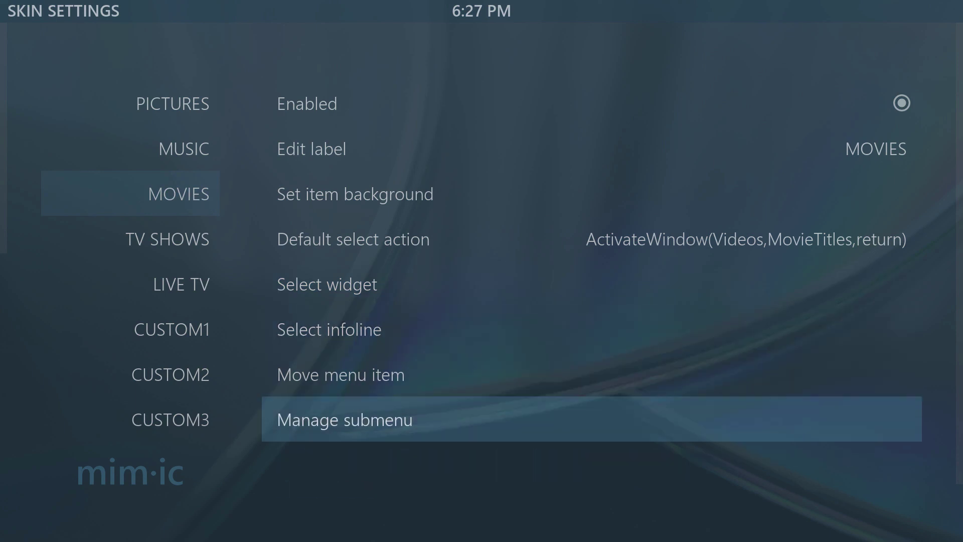
key("Up")
key("Return")
Look over the shortcut editing actions for the Movies submenu.
key("Right")
key("Left")
key("Right")
key("Down")
key("Down")
key("Down")
key("Down")
key("Down")
key("Up")
key("Up")
key("Up")
key("Up")
key("Up")
key("Up")
Cycle the shortcut type to Add-On and browse the available add-on shortcuts.
key("Return")
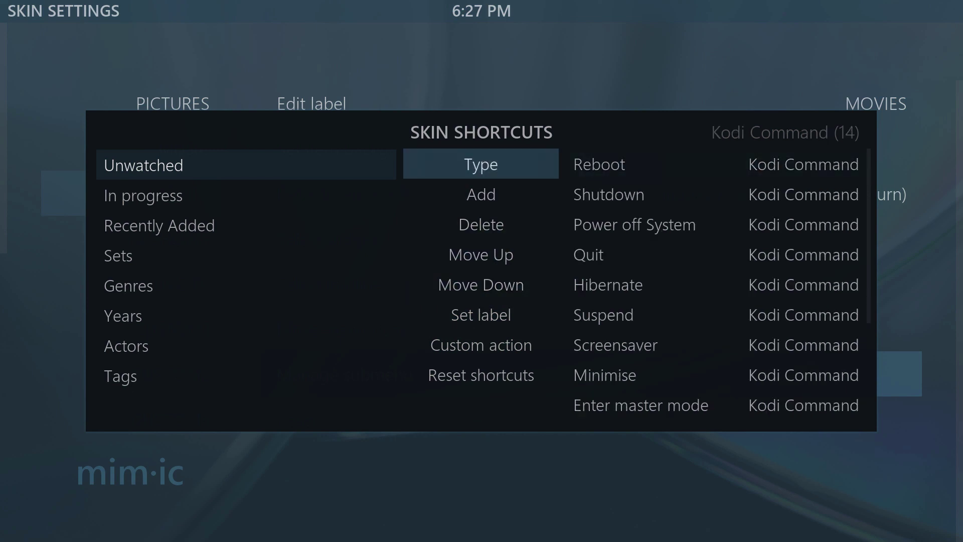
key("Return")
key("Return")
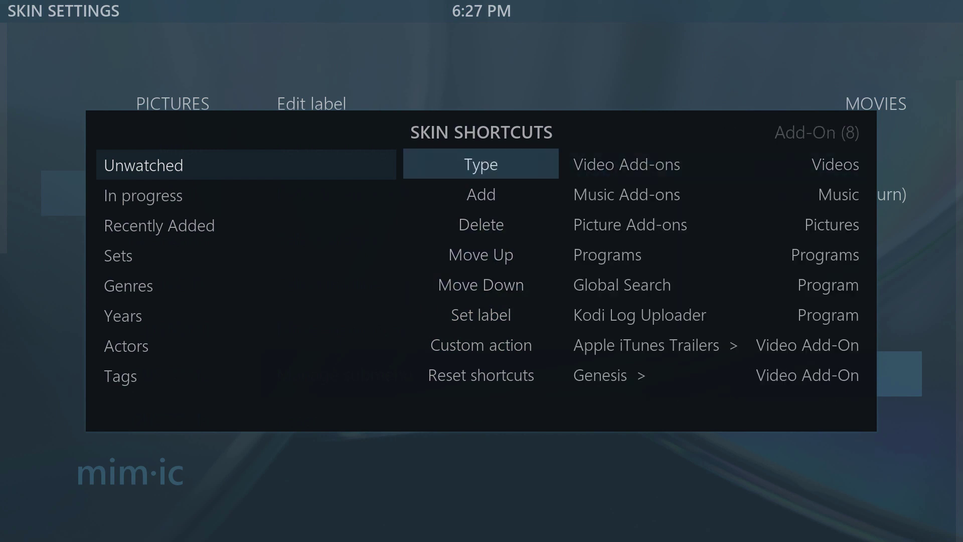
key("Right")
key("Down")
key("Down")
key("Down")
key("Down")
key("Down")
key("Down")
key("Down")
key("Down")
key("Down")
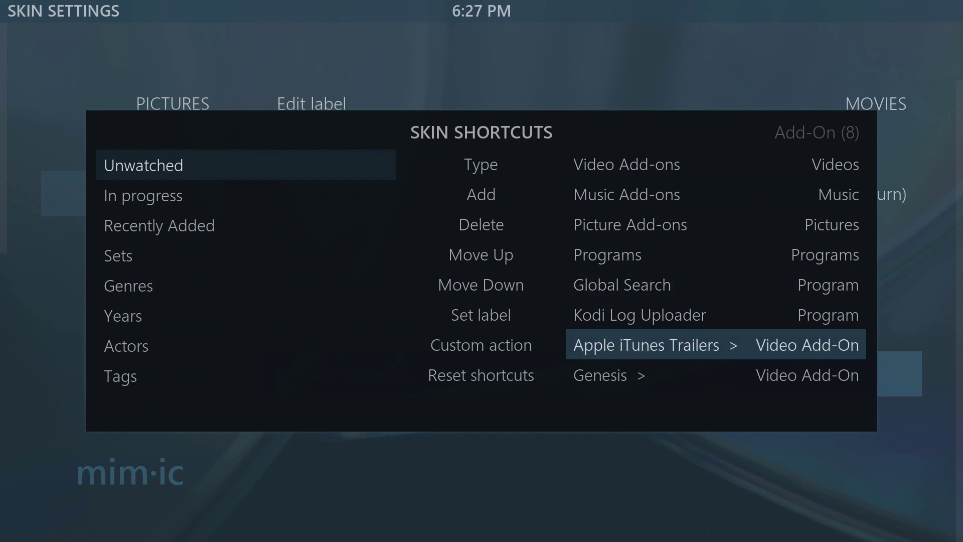
Switch the shortcut type to Music Library, then back out to Skin Settings.
key("Down")
key("Down")
key("Down")
key("Left")
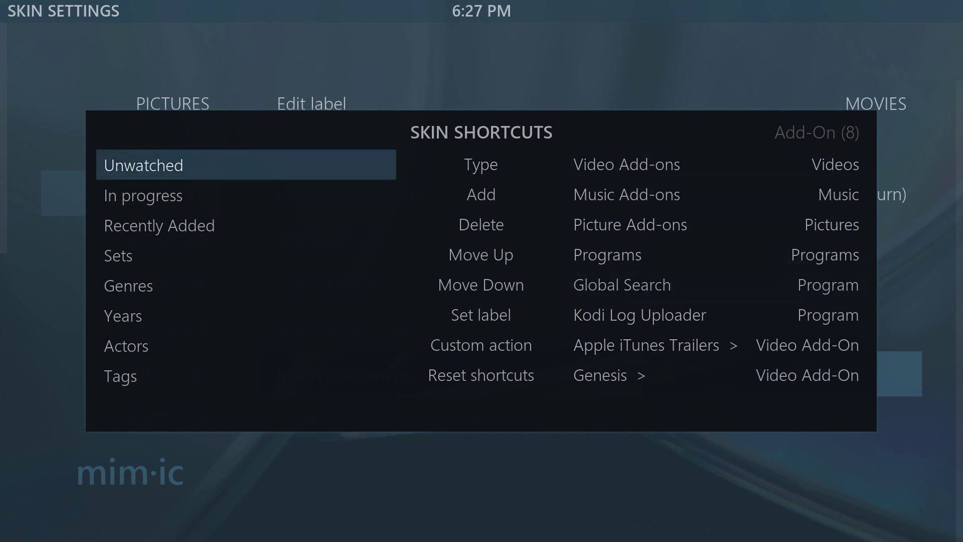
key("Right")
key("Return")
key("Return")
key("Return")
key("Escape")
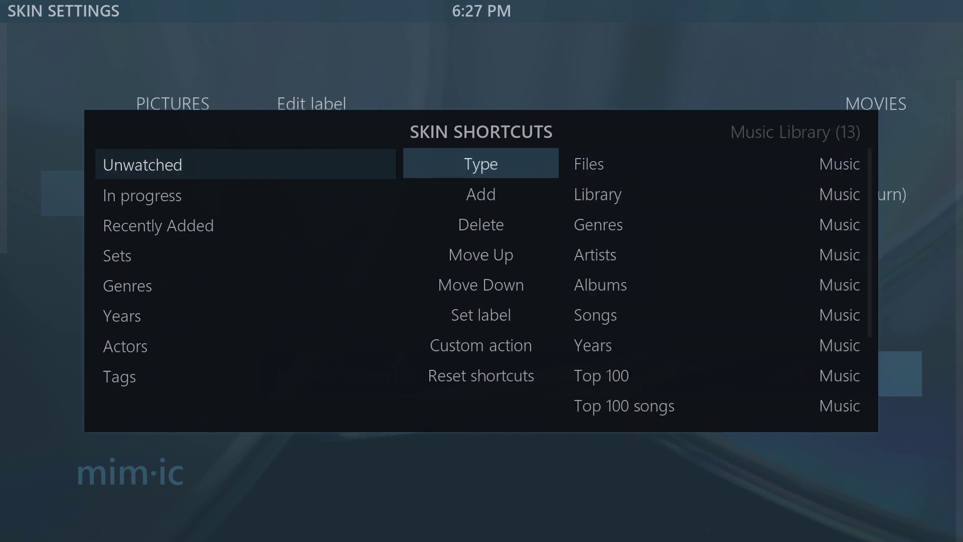
key("Escape")
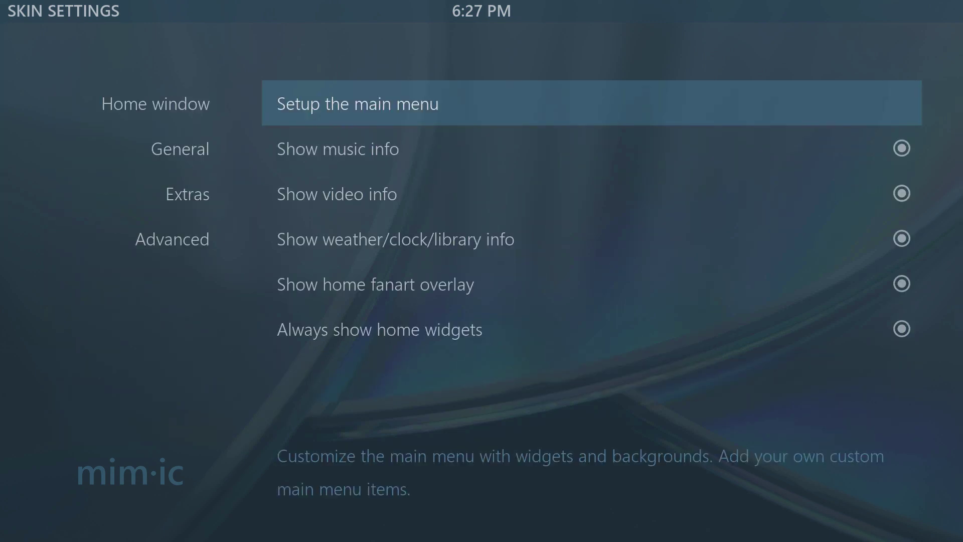
Untick Show home fanart overlay and Show weather/clock/library info.
key("Down")
key("Down")
key("Down")
key("Down")
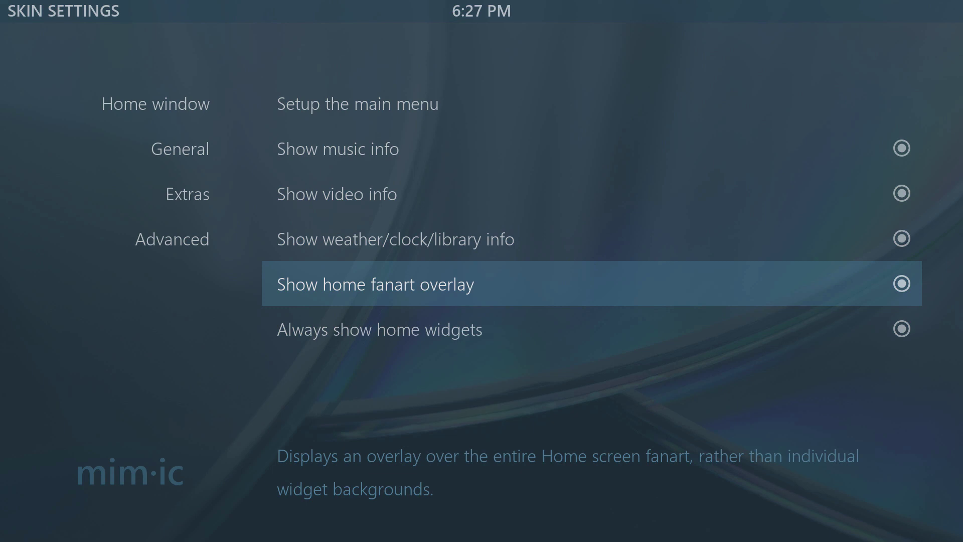
key("Return")
key("Up")
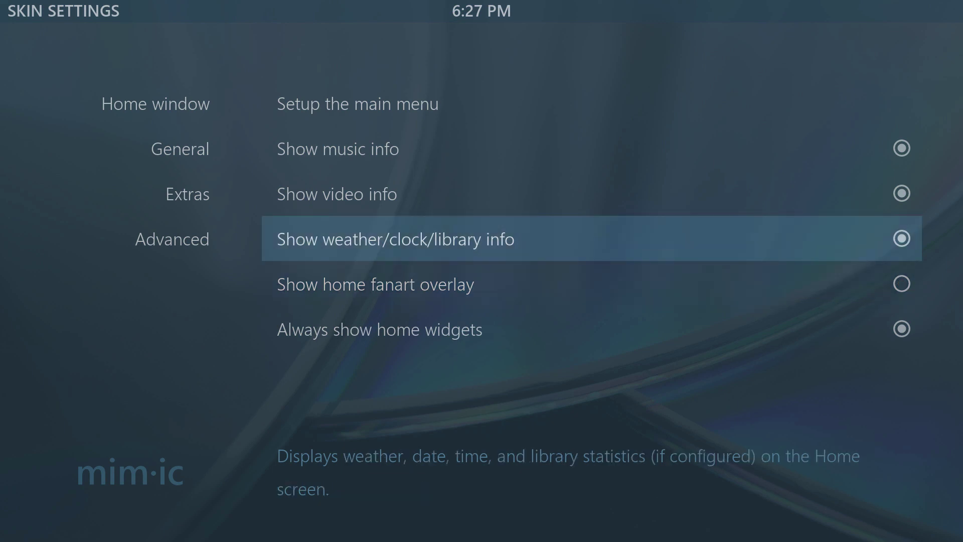
key("Return")
Exit to the home screen and navigate to SYSTEM's SKIN SETTINGS entry.
key("Escape")
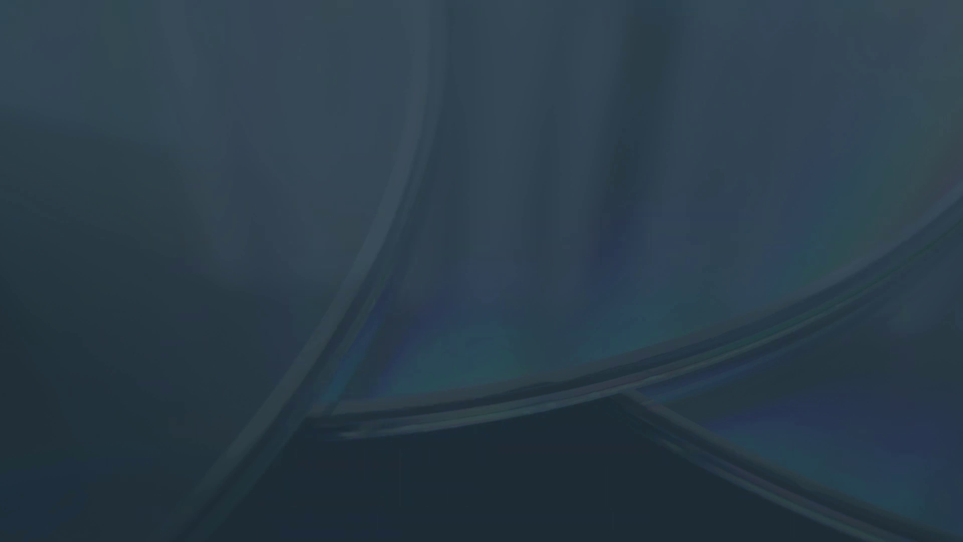
key("Escape")
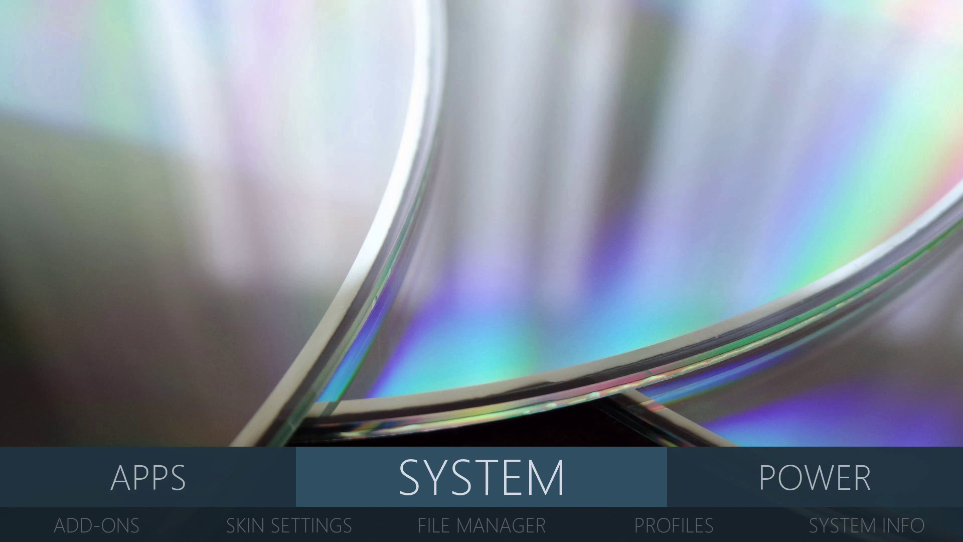
key("Left")
key("Right")
key("Down")
key("Left")
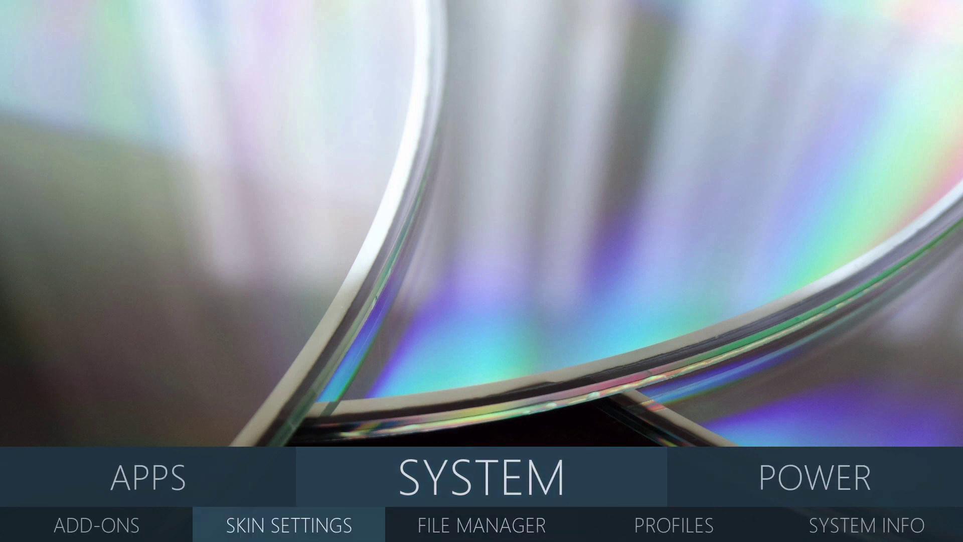
Reopen SKIN SETTINGS and switch Show home fanart overlay and weather/clock/library info back on.
key("Up")
key("Down")
key("Return")
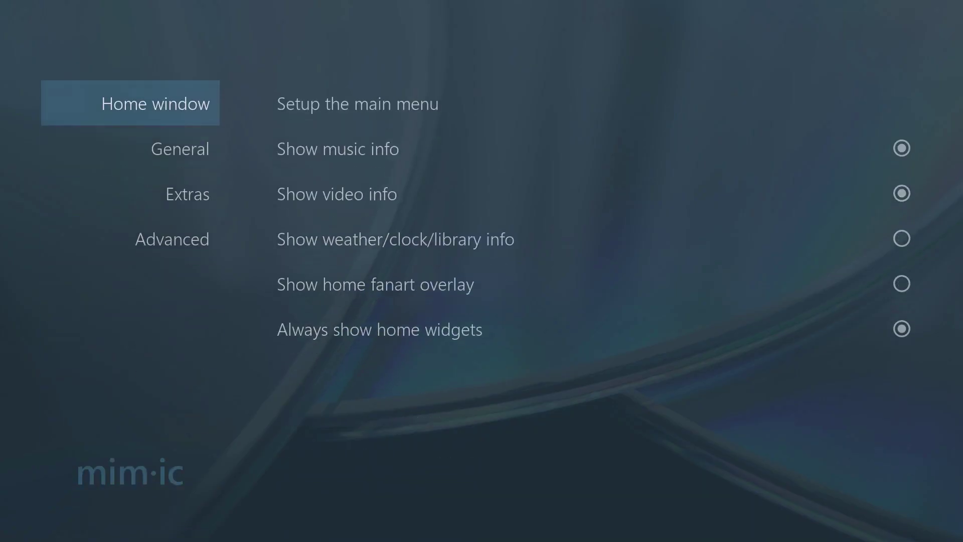
key("Right")
key("Down")
key("Return")
key("Up")
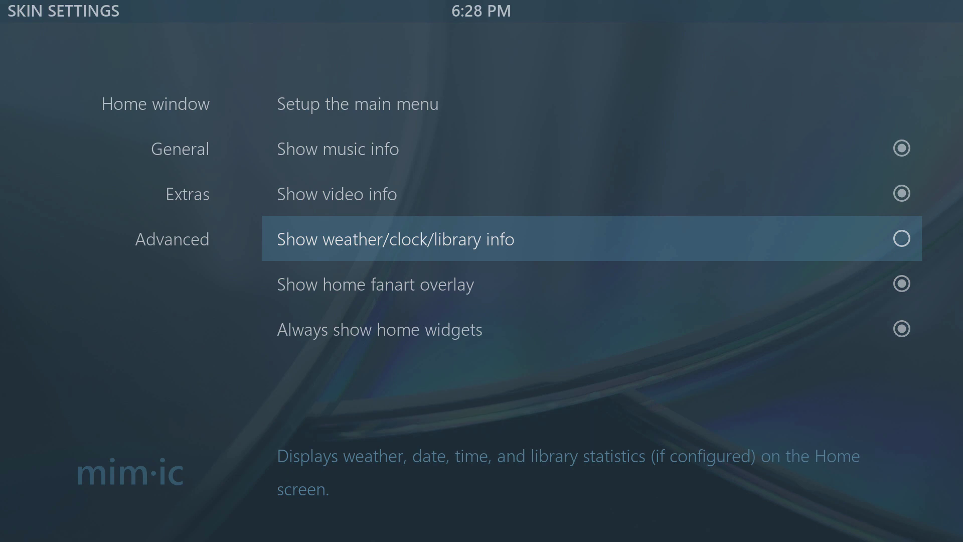
key("Return")
key("Left")
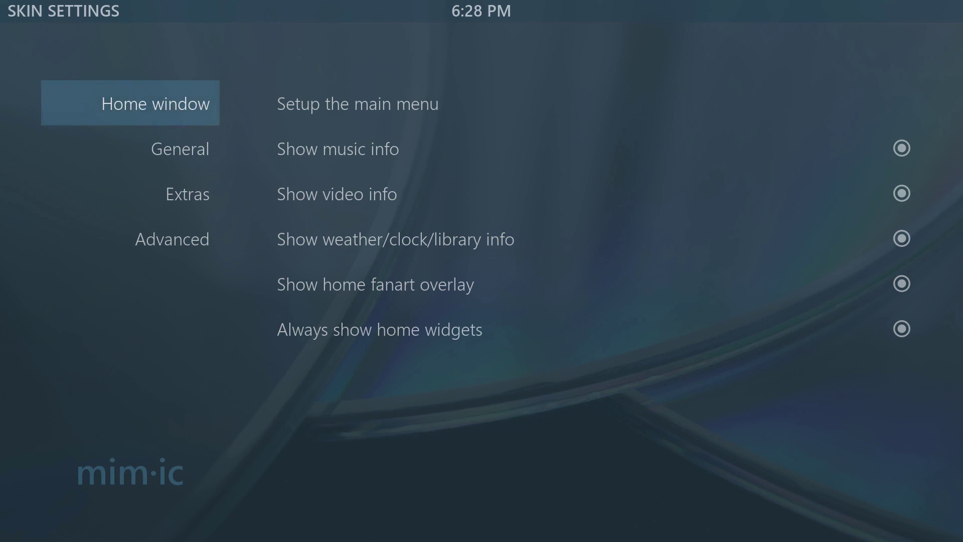
key("Down")
In Setup background images, toggle fanart off and on and review Movies' single/multi-image options unchanged.
key("Right")
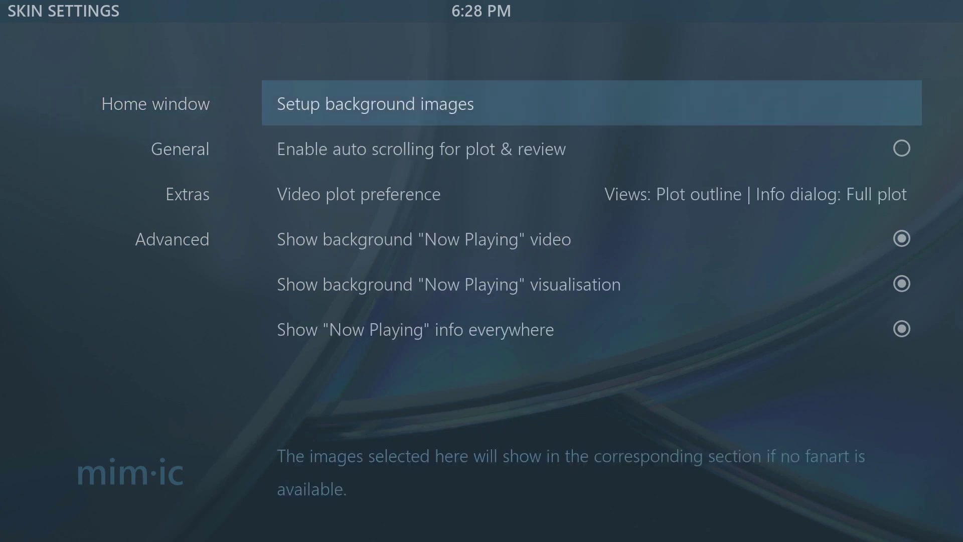
key("Return")
key("Down")
key("Down")
key("Down")
key("Down")
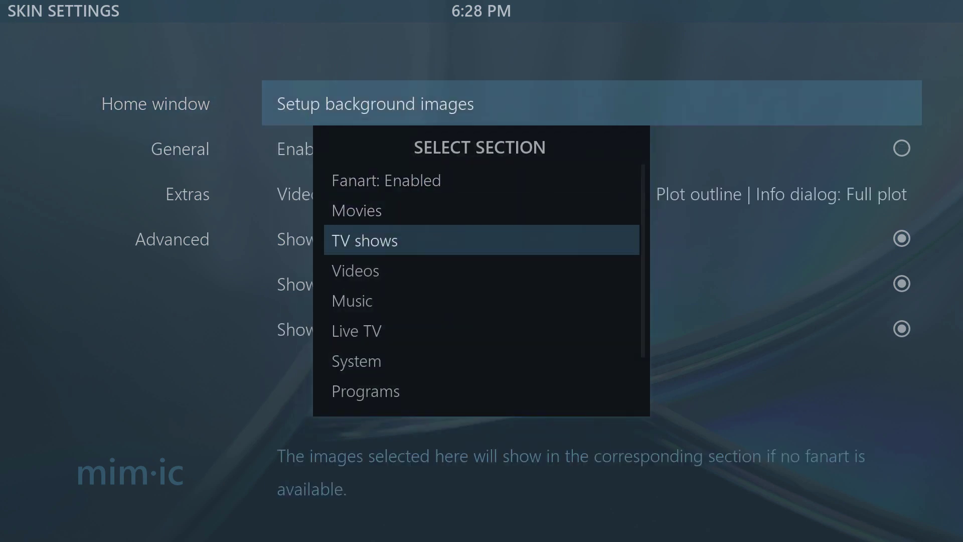
key("Up")
key("Up")
key("Up")
key("Up")
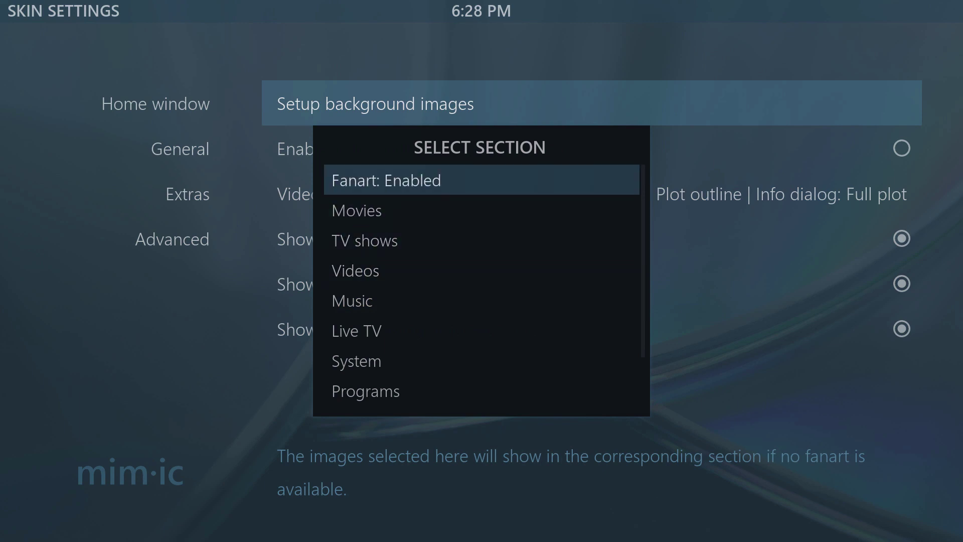
key("Return")
key("Return")
key("Down")
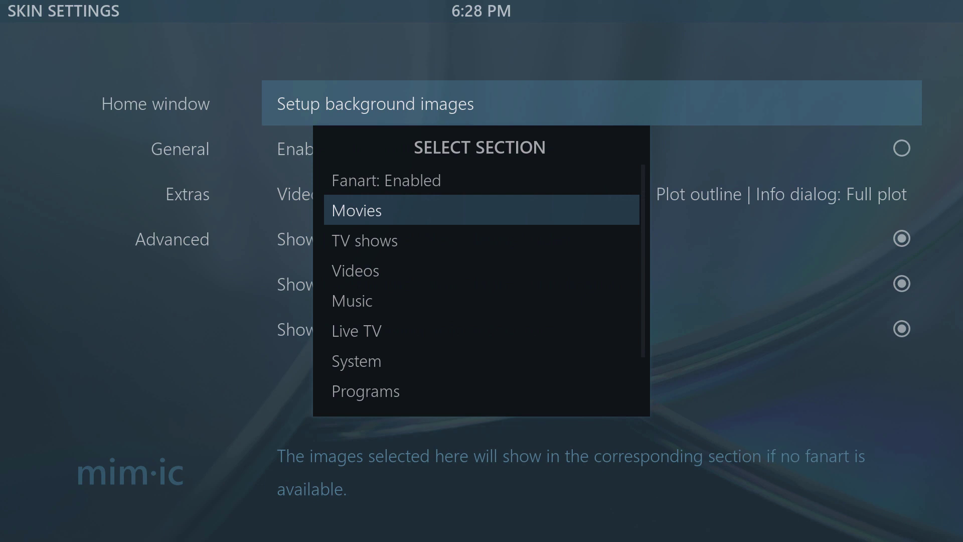
key("Return")
key("Down")
key("Down")
key("Down")
key("Down")
key("Down")
key("Down")
key("Down")
key("Down")
key("Down")
key("Down")
key("Down")
key("Down")
key("Down")
key("Down")
key("Down")
key("Down")
key("Down")
key("Down")
key("Down")
key("Down")
key("Up")
key("Up")
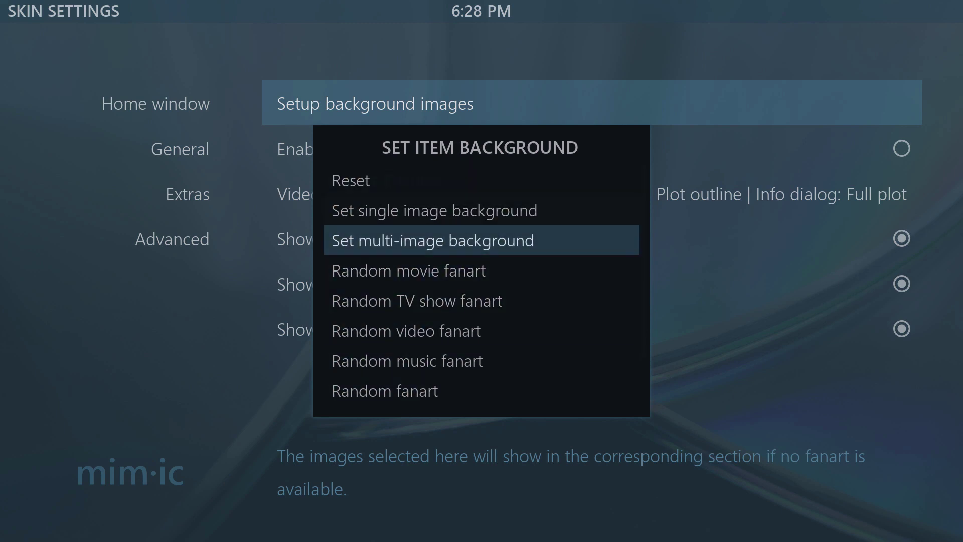
key("Up")
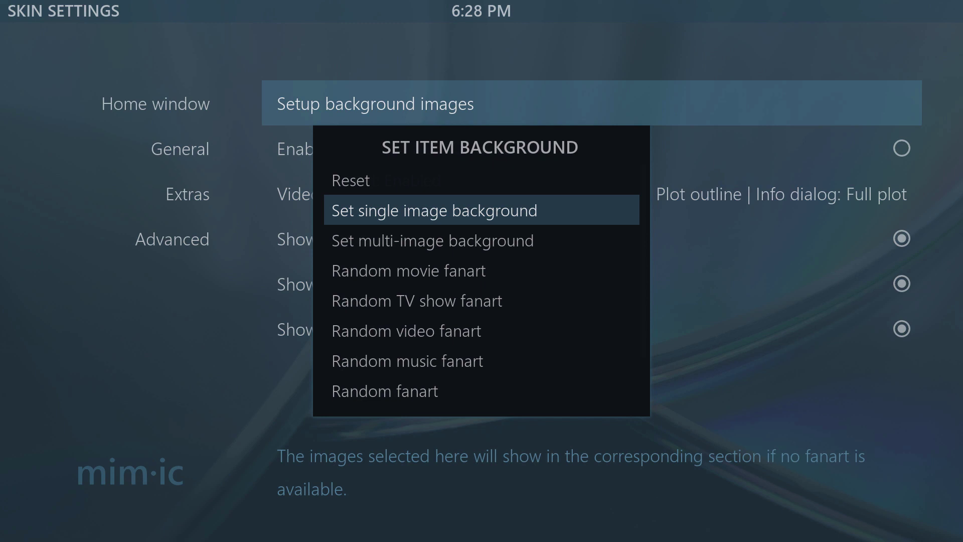
key("Down")
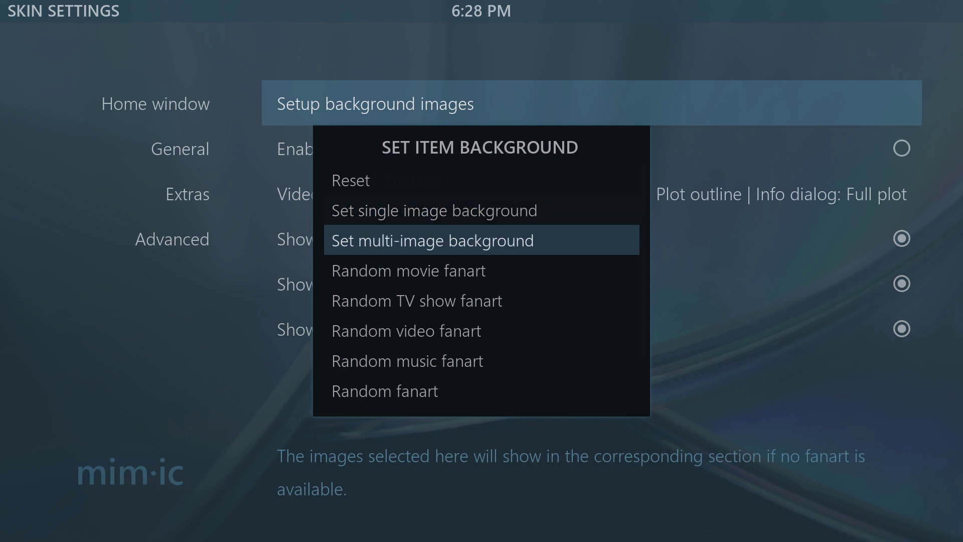
key("Escape")
key("Escape")
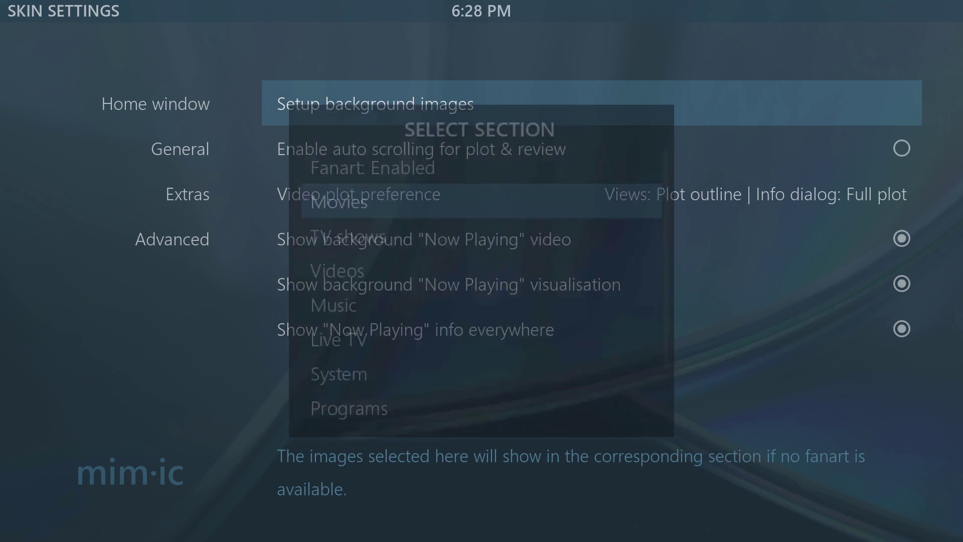
Move to the Extras settings page and look through its options.
key("Down")
key("Down")
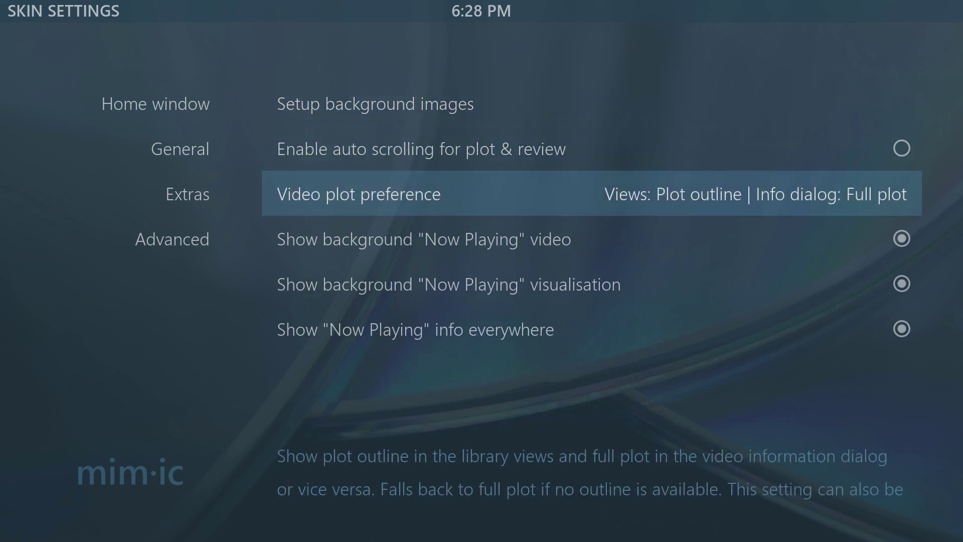
key("Up")
key("Left")
key("Down")
key("Right")
key("Down")
key("Down")
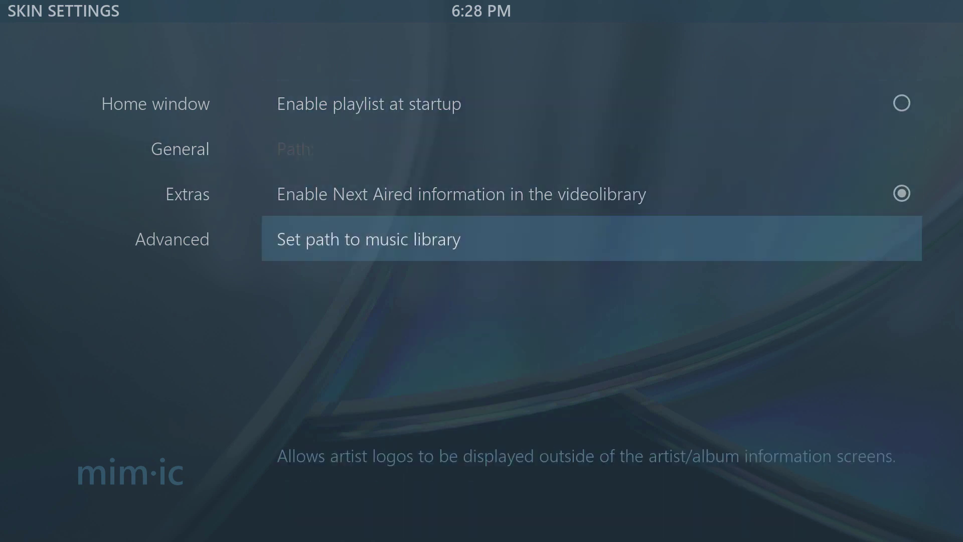
Under Advanced, set List view layout to Slim List and navigation to Fixed, then exit.
key("Down")
key("Left")
key("Down")
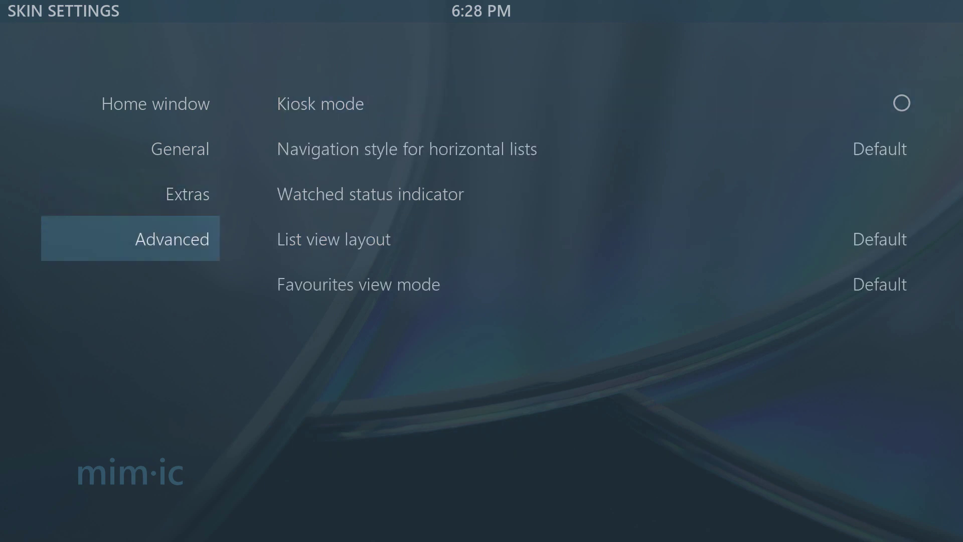
key("Right")
key("Down")
key("Down")
key("Down")
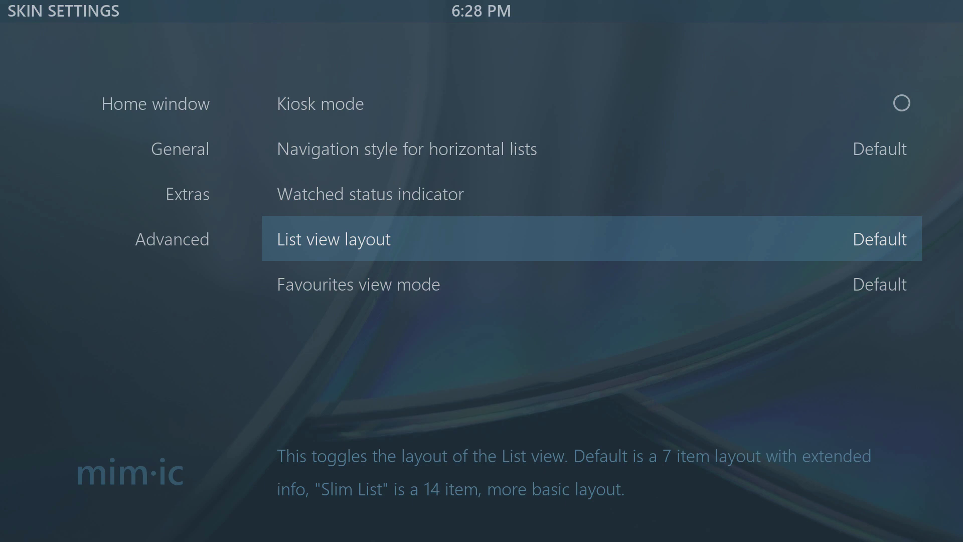
key("Return")
key("Up")
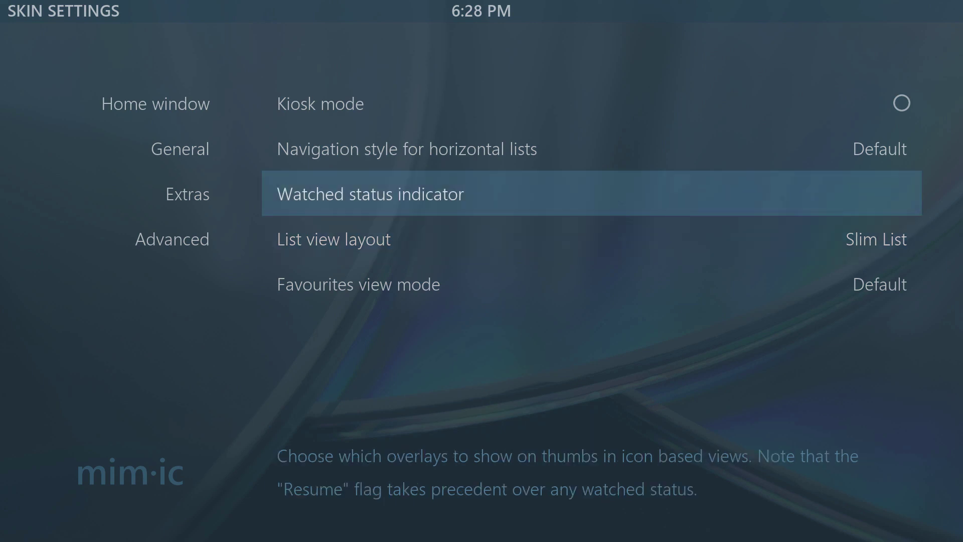
key("Up")
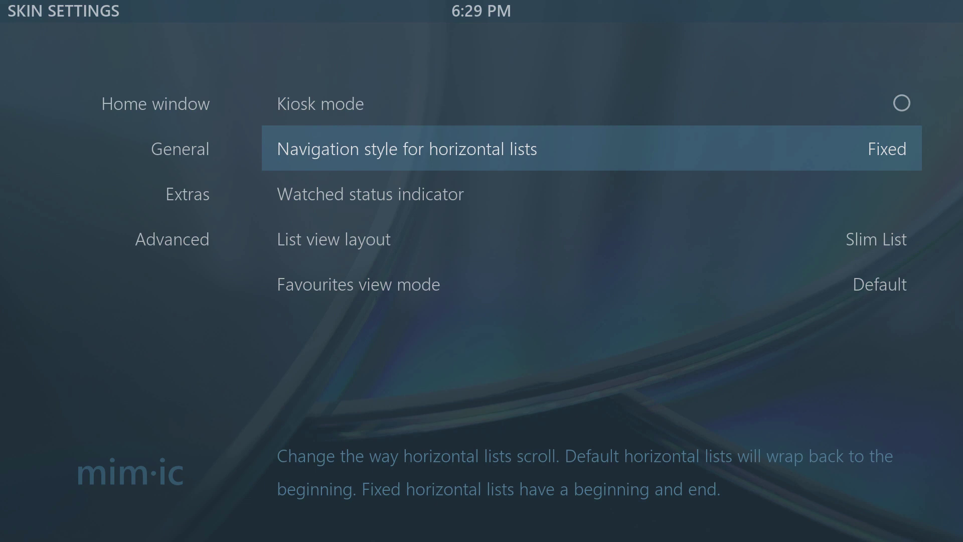
key("Escape")
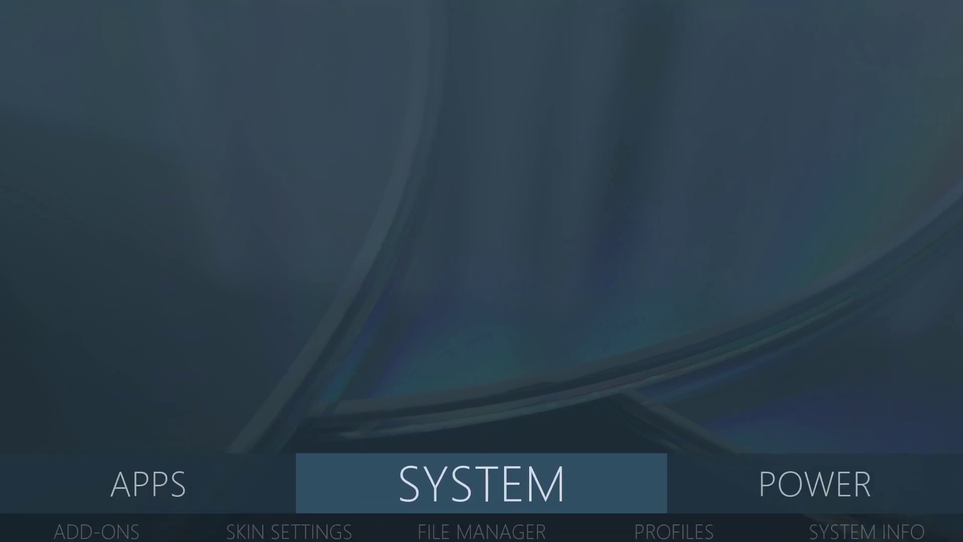
key("Right")
key("Right")
key("Right")
key("Right")
key("Right")
key("Right")
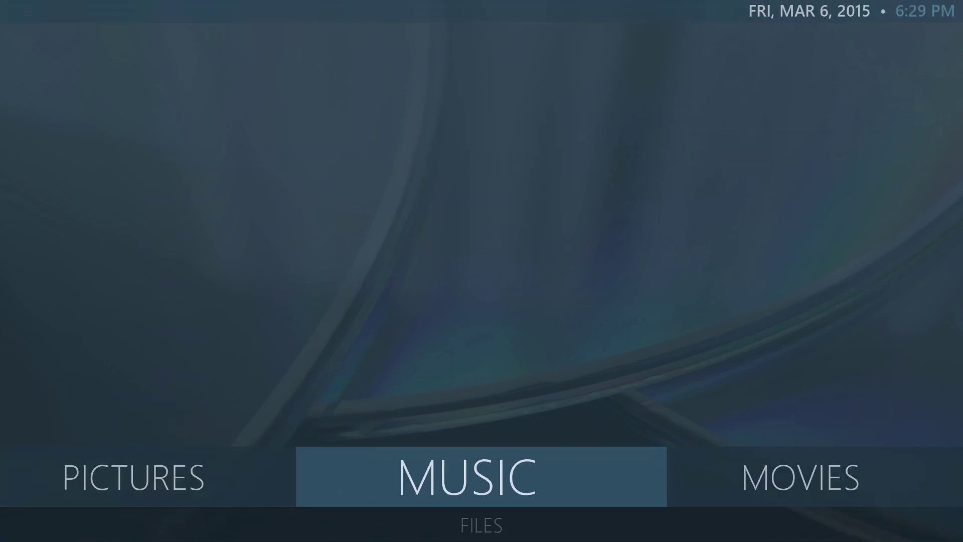
key("Left")
key("Right")
key("Left")
key("Left")
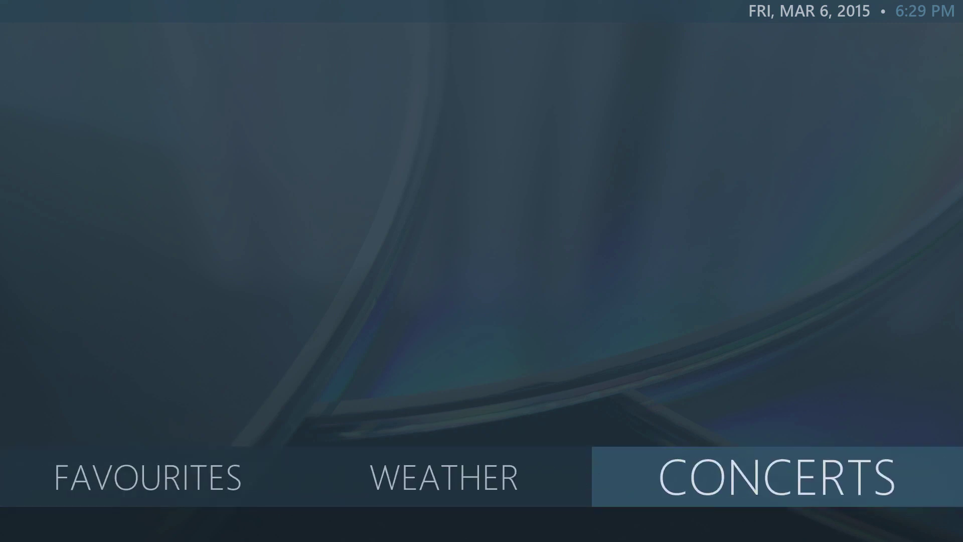
key("Right")
key("Right")
key("Right")
key("Right")
key("Right")
key("Left")
key("Down")
key("Up")
key("Left")
key("Right")
key("Right")
key("Right")
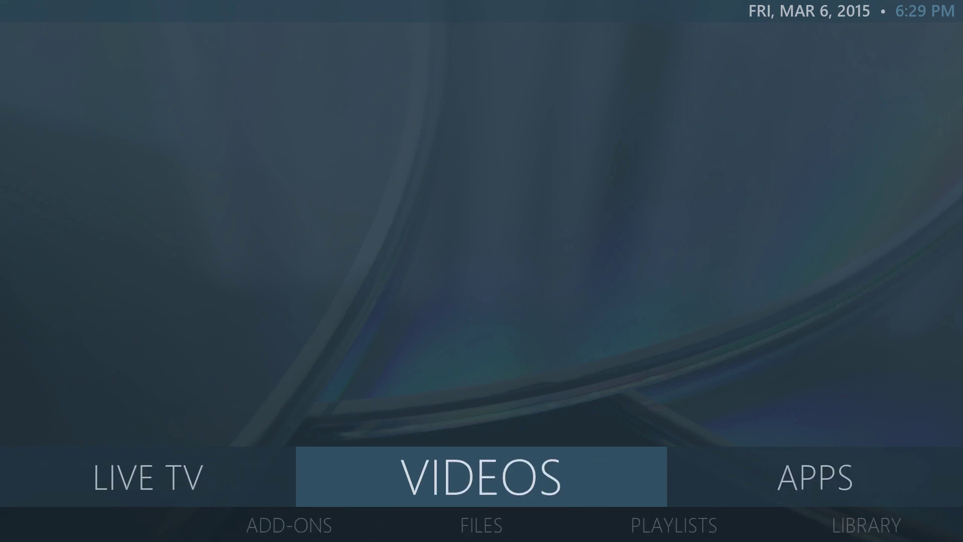